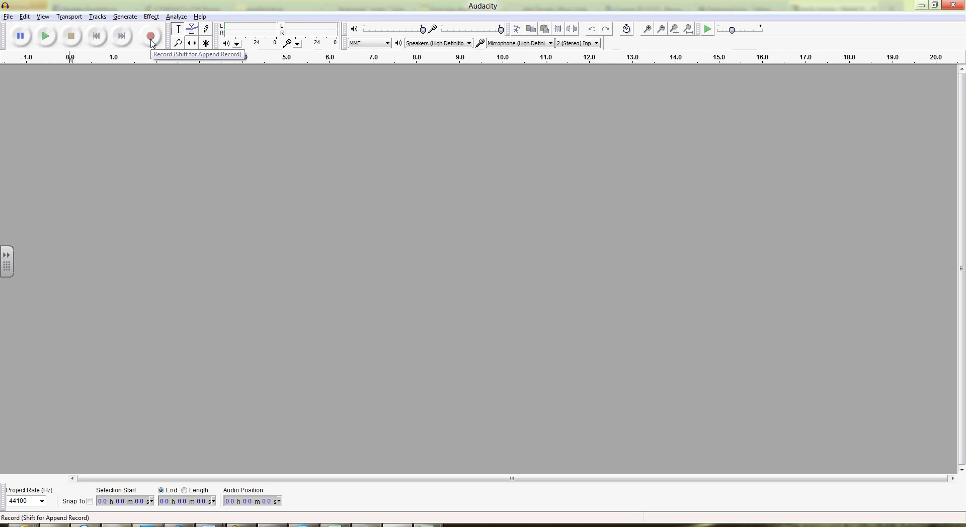
- Record a short voice clip of about 6.5 seconds and stop recording
click(151, 37)
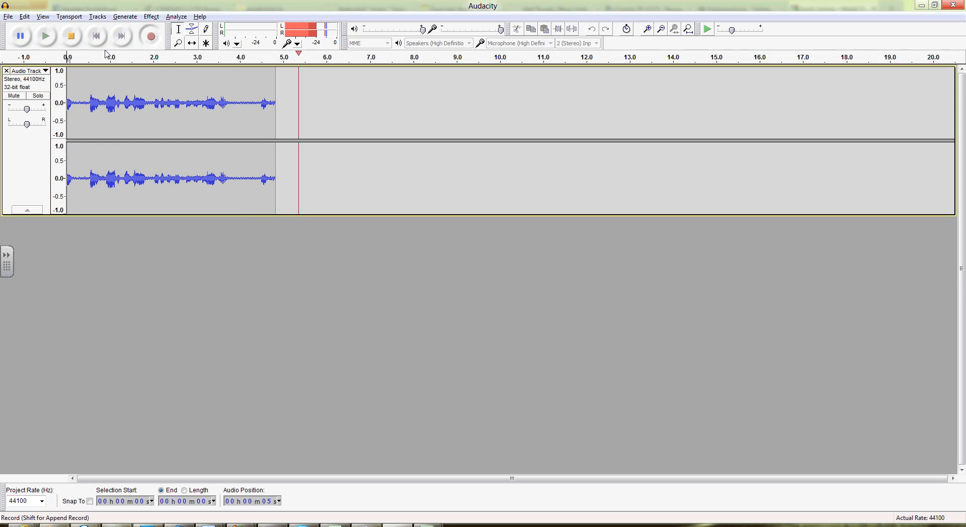
click(74, 44)
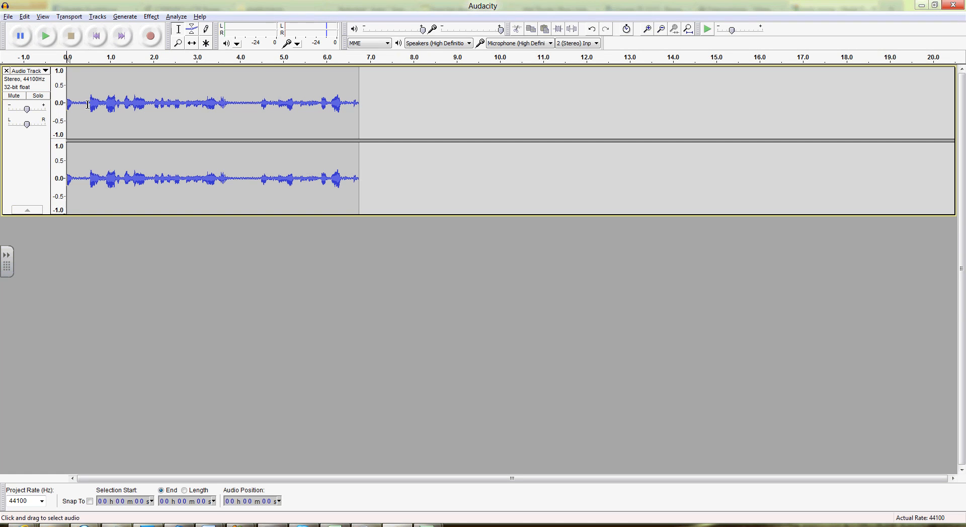
- Import the audio file 38571__digifishmusic__mena-creek-paronella-park-walk.wav as a new track
click(10, 17)
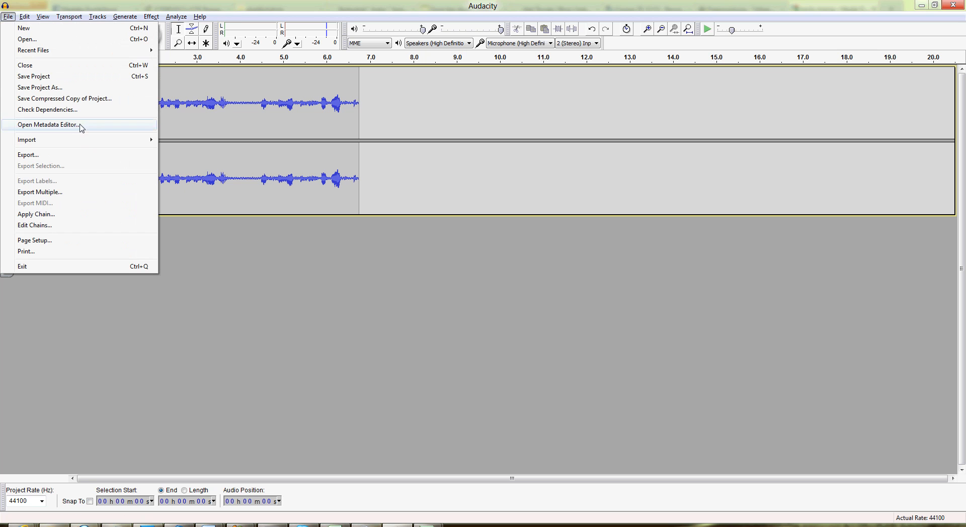
mouse_move(89, 143)
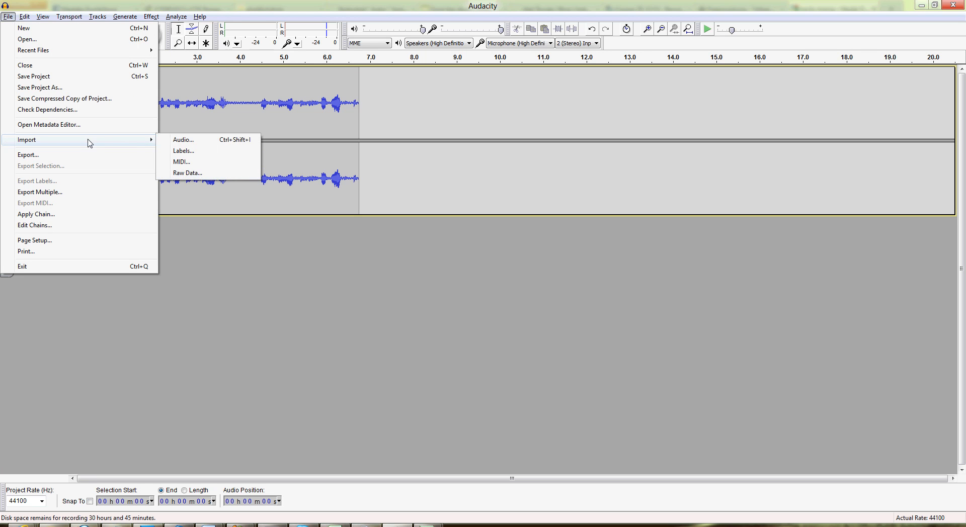
click(177, 142)
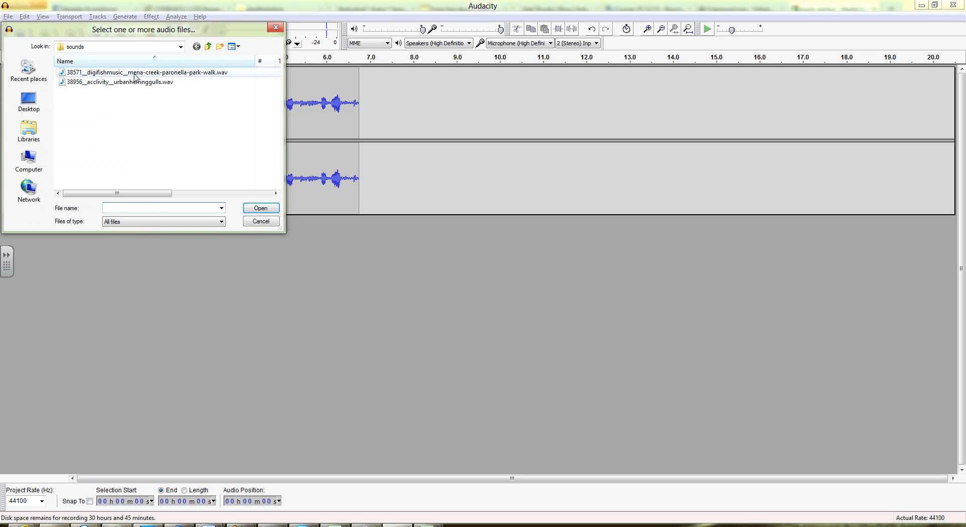
click(134, 73)
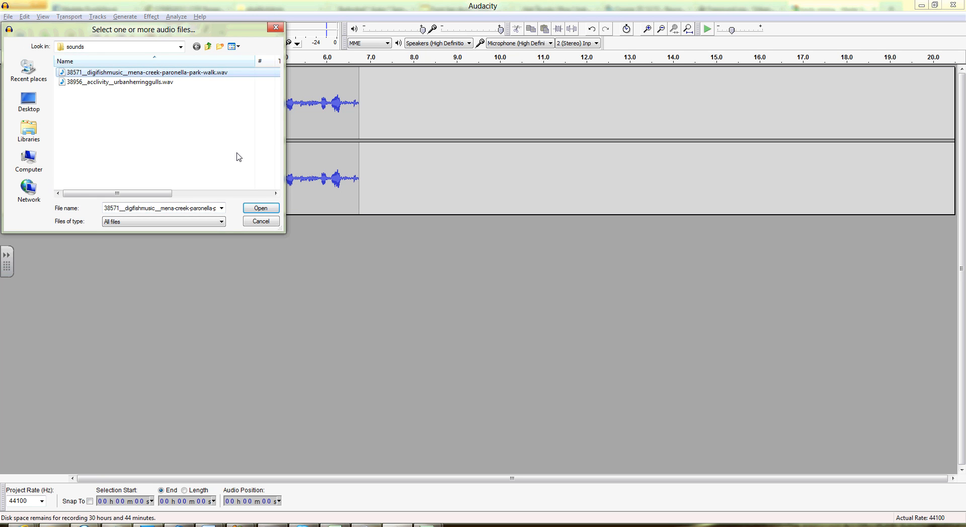
click(262, 210)
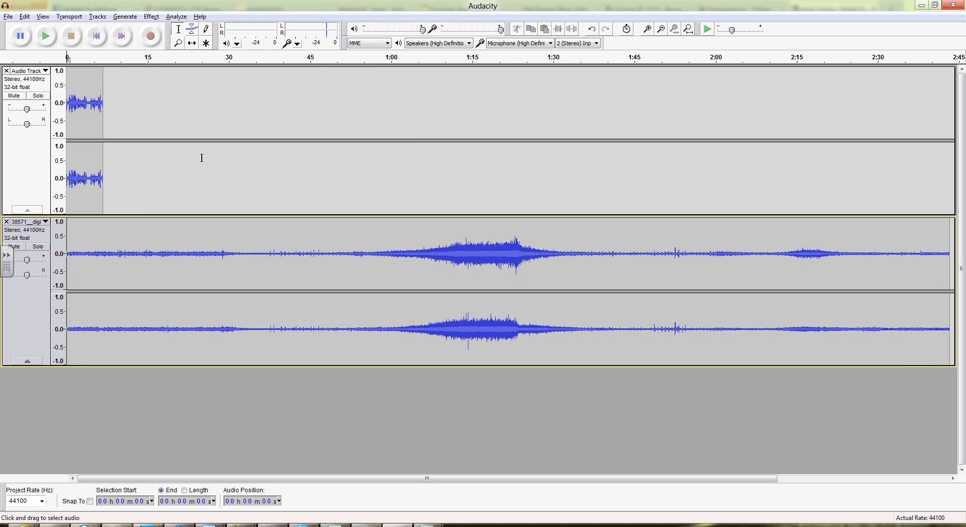
- Zoom in on the start of the tracks and play the project, then stop playback
click(649, 31)
click(648, 30)
click(648, 31)
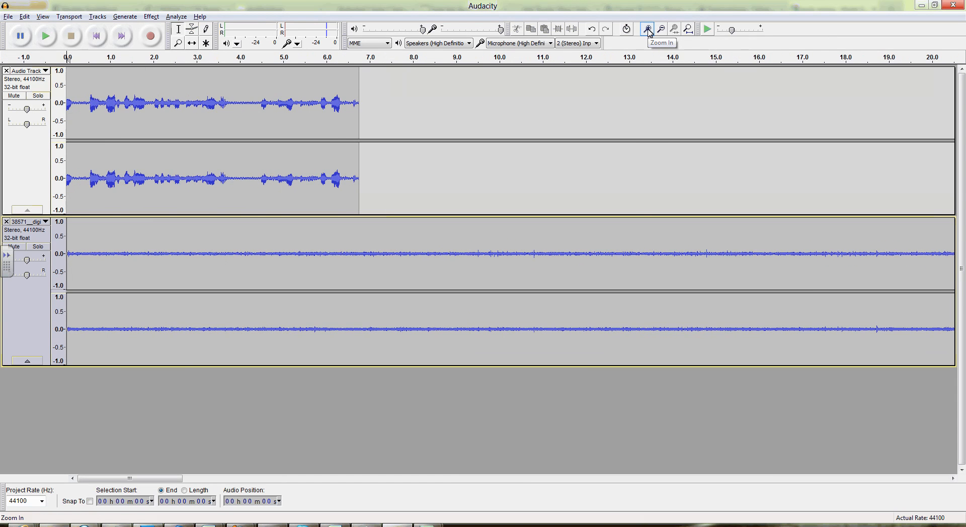
click(648, 31)
click(648, 30)
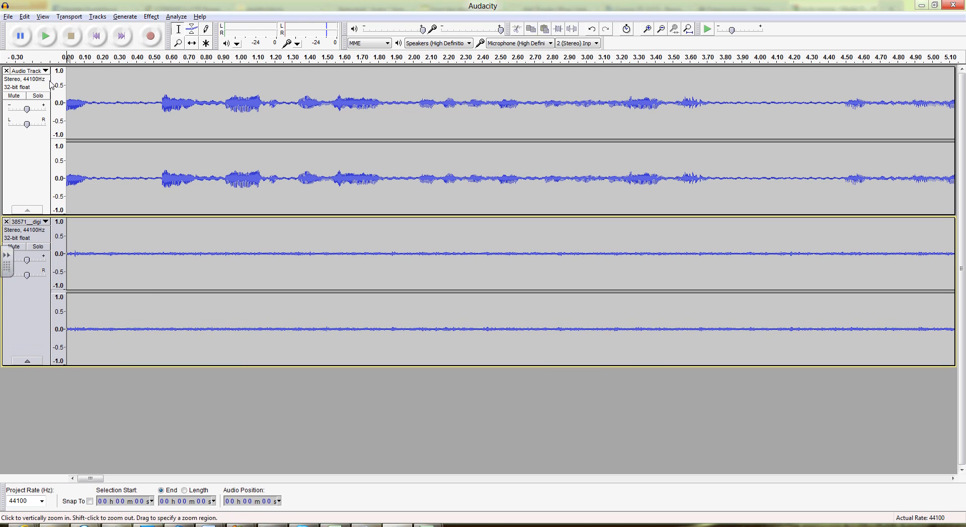
click(46, 36)
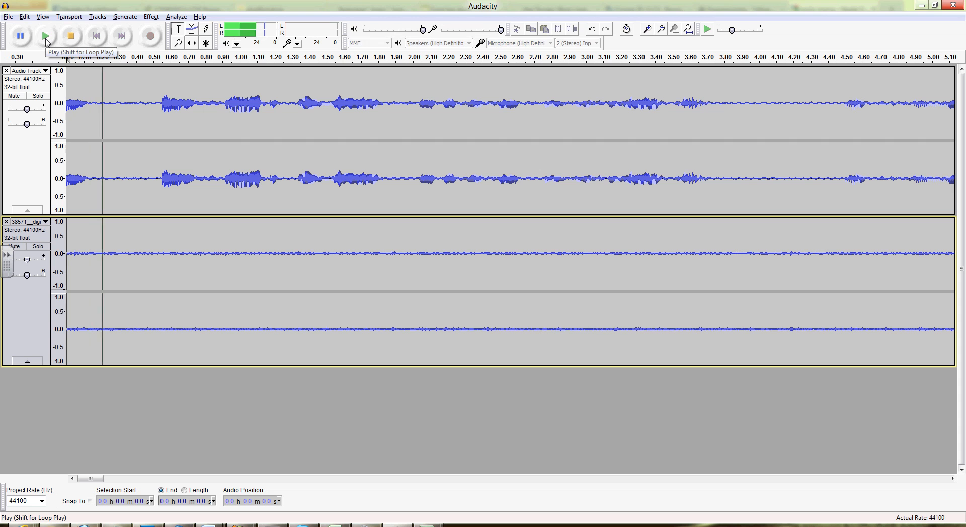
click(70, 36)
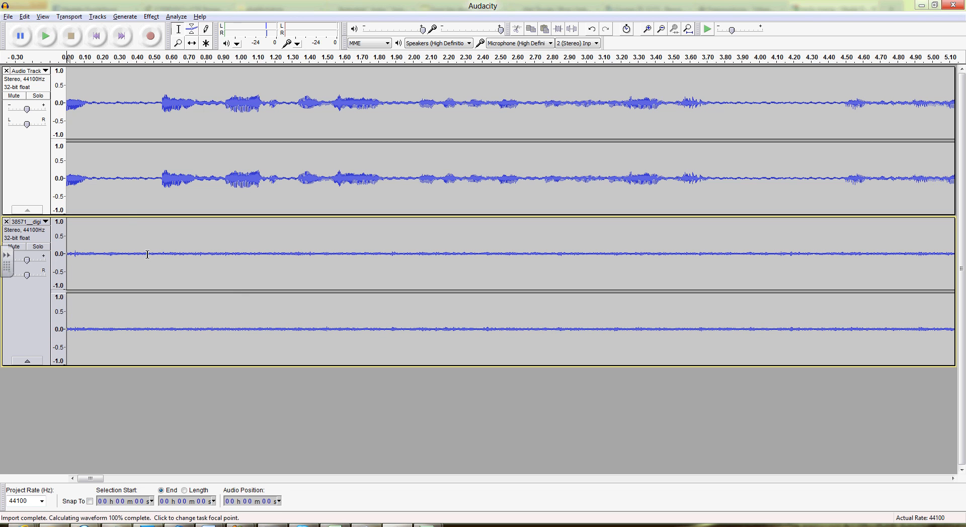
- Import the audio file 38956__acclivity__urbanherringgulls.wav as a new track and briefly play the project
click(8, 17)
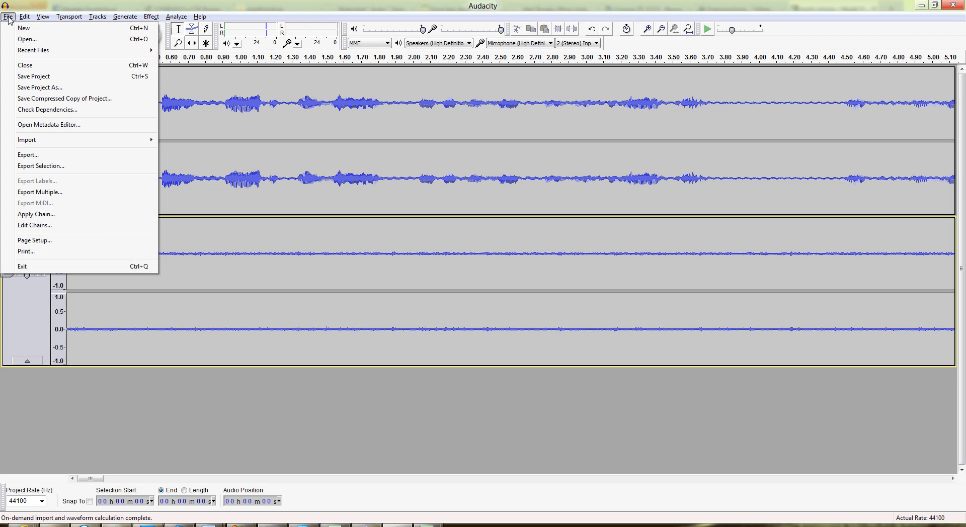
mouse_move(97, 141)
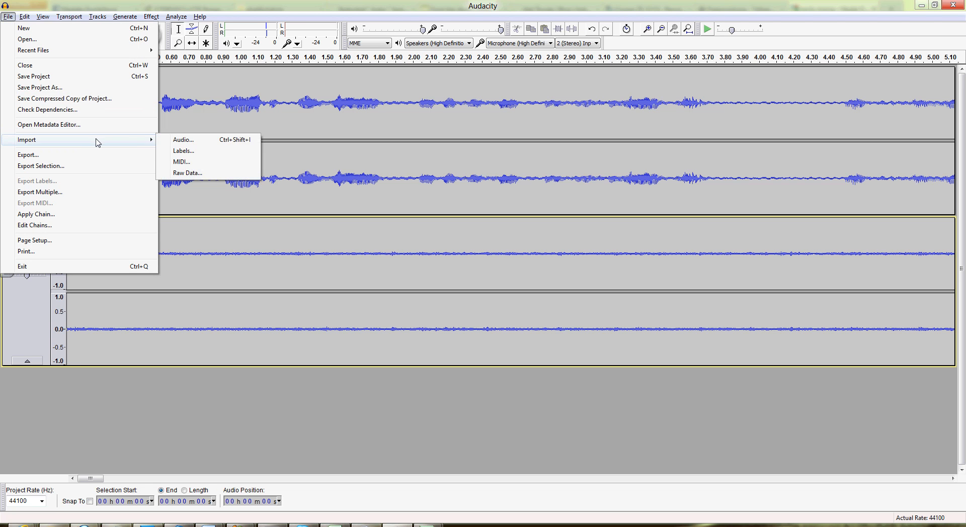
click(177, 144)
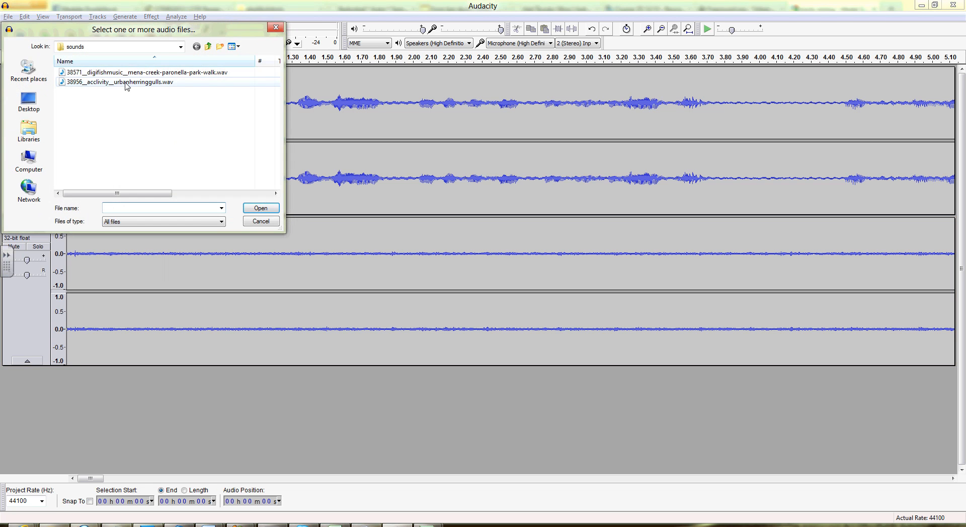
double_click(127, 82)
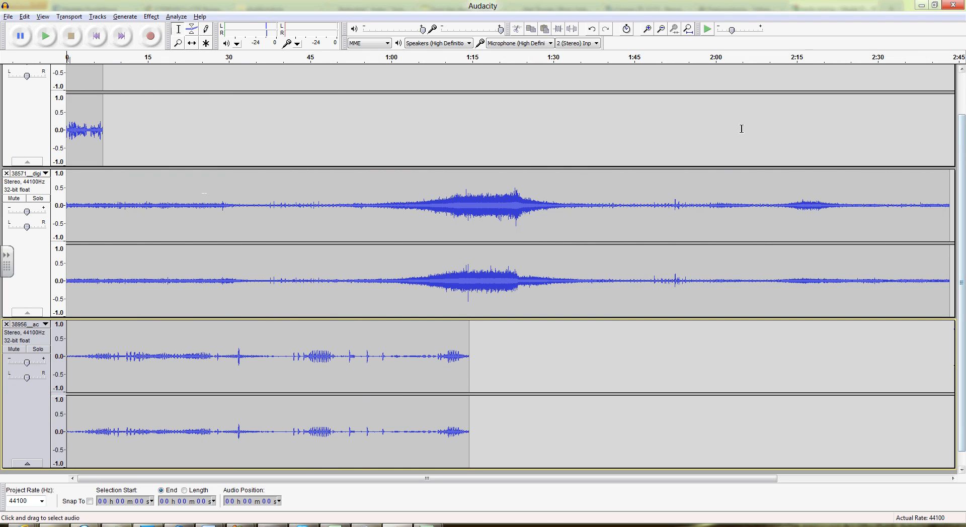
click(46, 38)
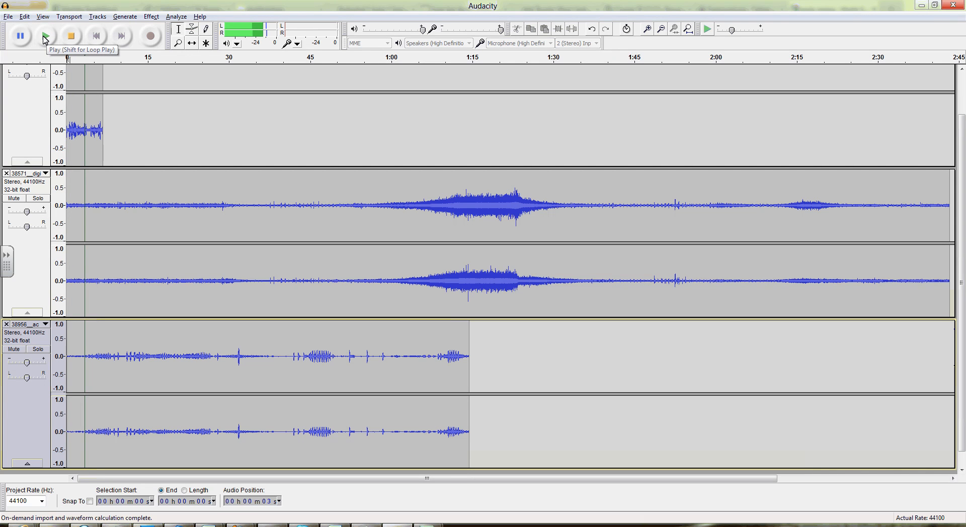
click(70, 43)
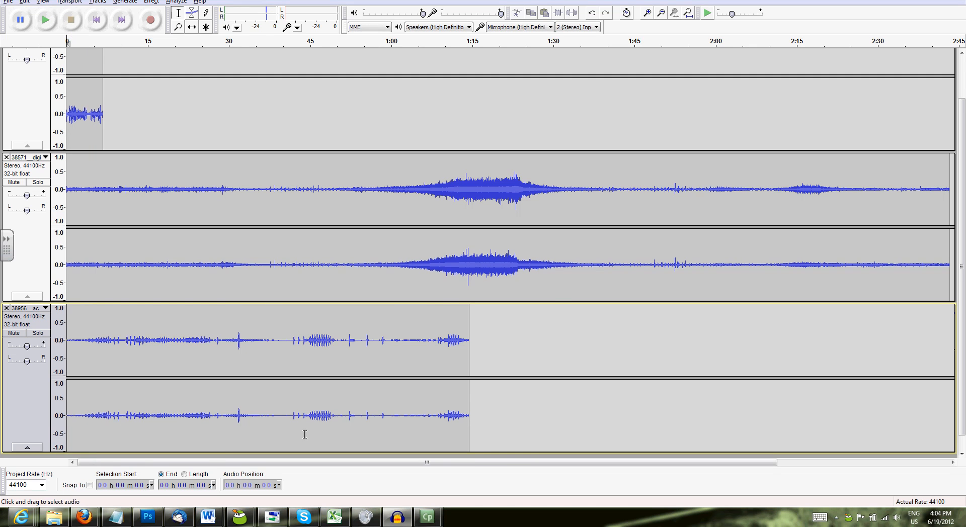
- With the Time Shift tool, move the recorded voice track about 2.5 s later
scroll(965, 168, up, 3)
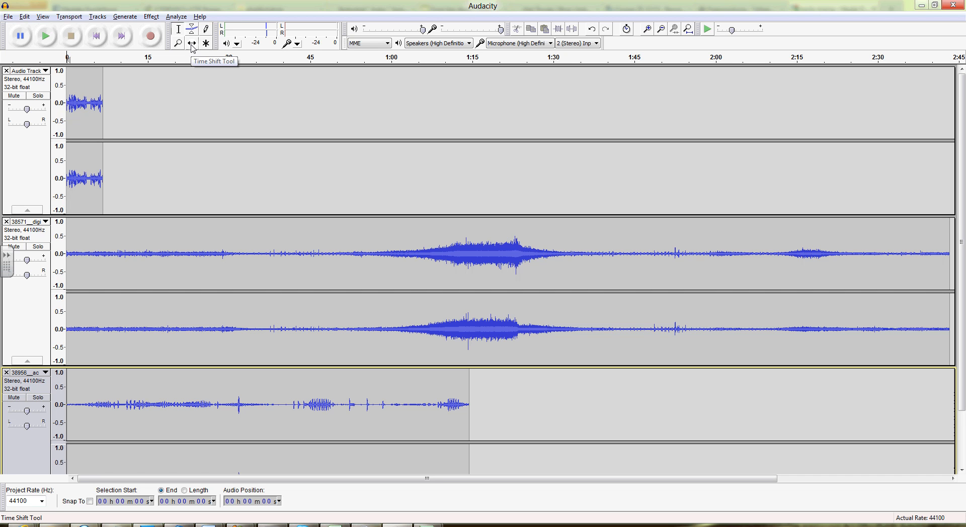
click(192, 48)
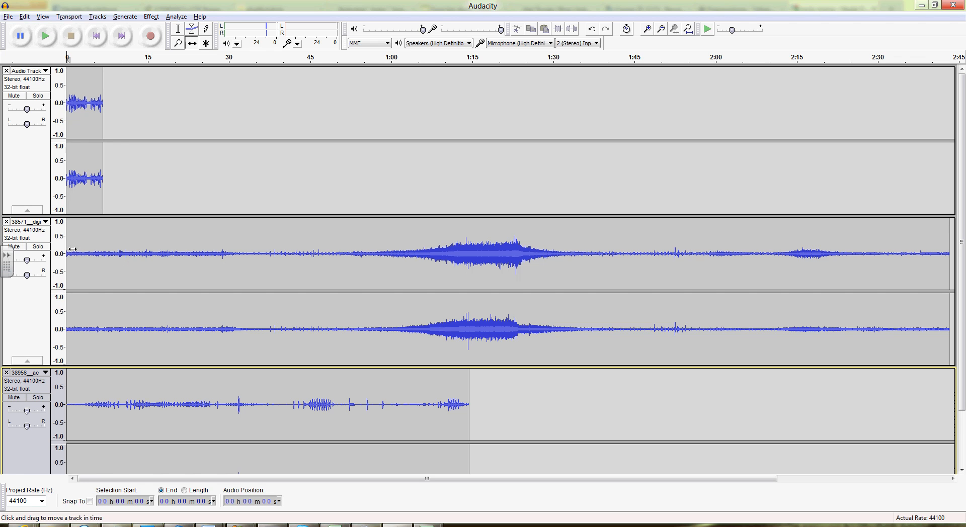
drag(83, 180, 96, 182)
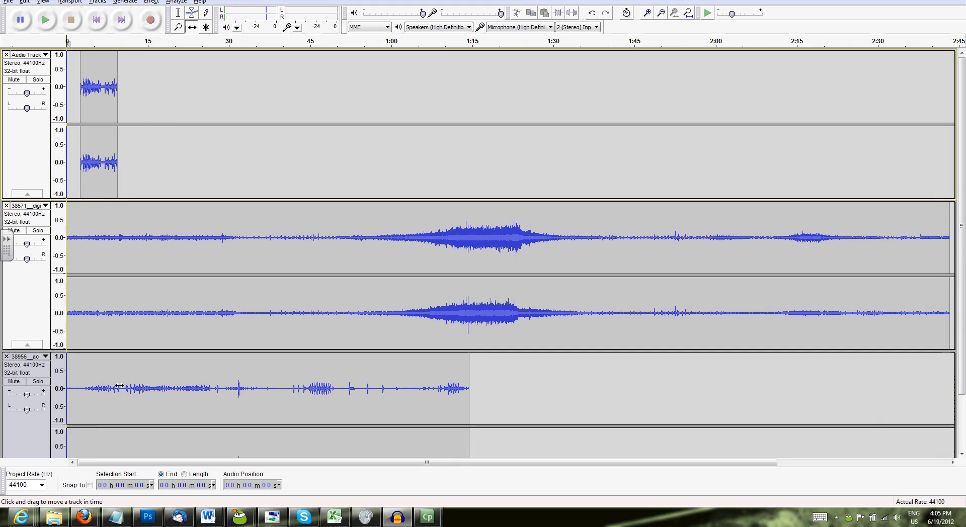
- Move the gulls track about 9 s later with the Time Shift tool and mute the park-walk track
drag(106, 386, 158, 384)
scroll(157, 383, down, 2)
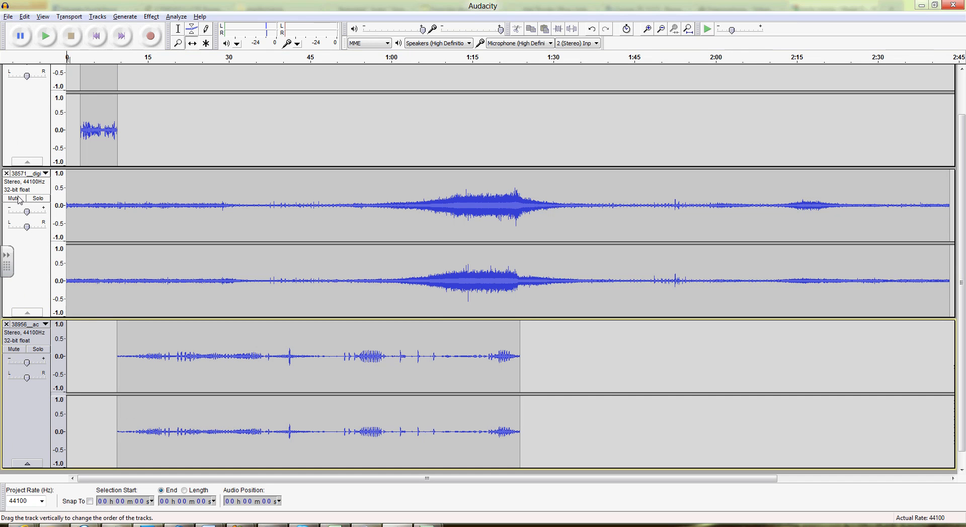
click(17, 183)
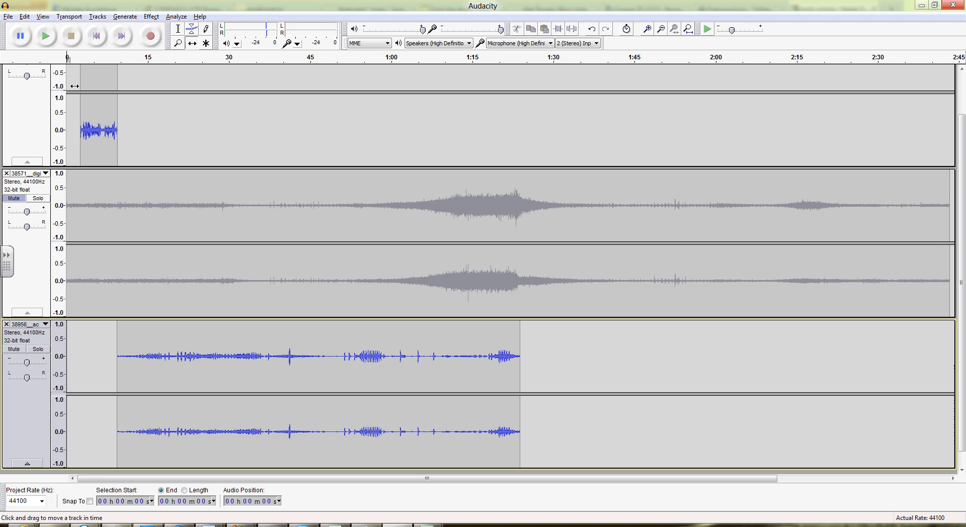
- Start exporting the project as WAV (Microsoft) signed 16 bit PCM and name the file compilation
click(9, 17)
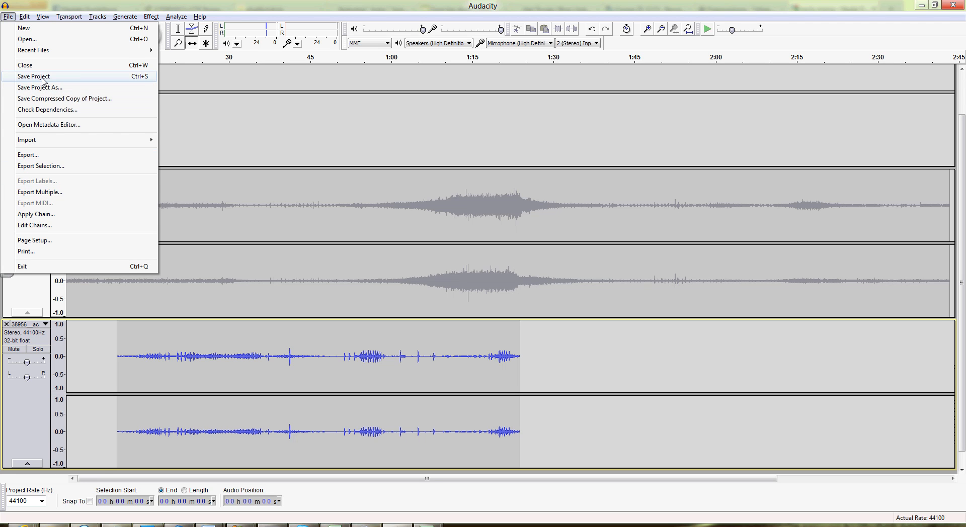
click(44, 157)
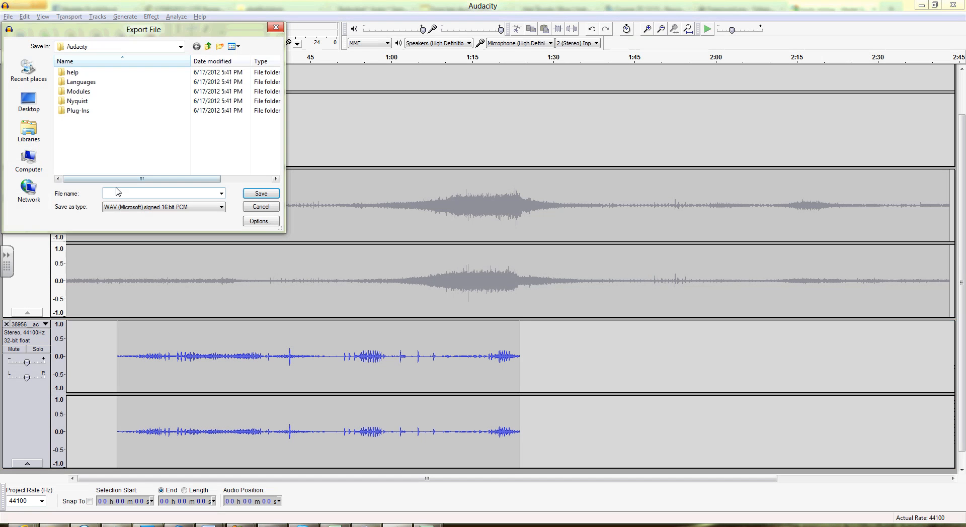
click(130, 207)
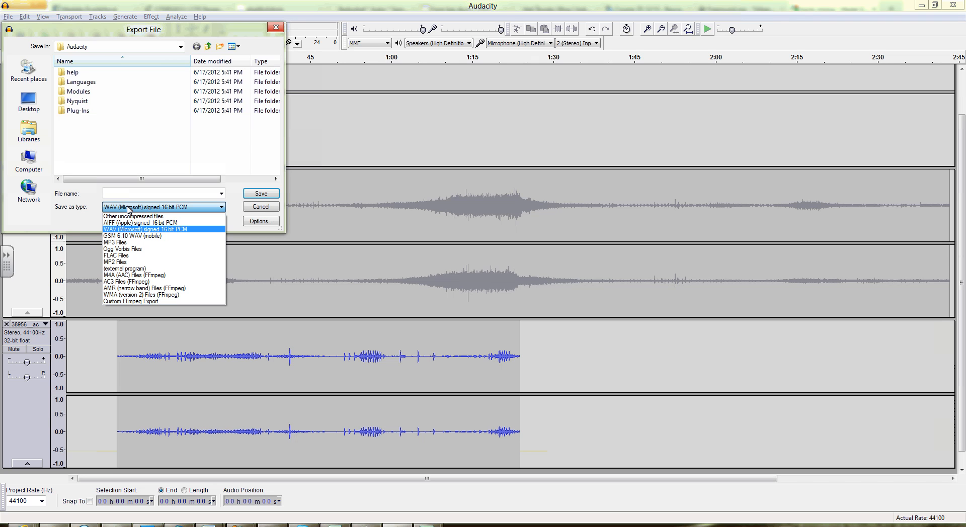
click(129, 208)
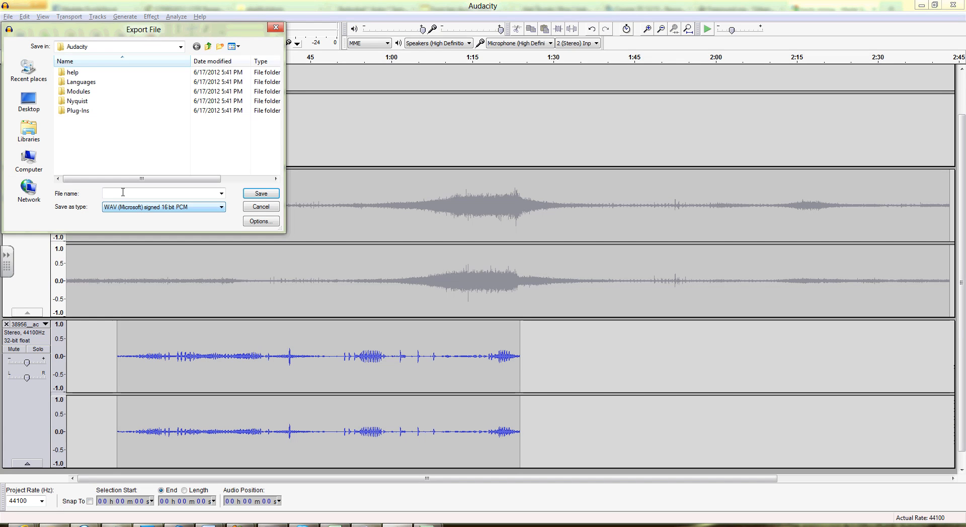
click(117, 193)
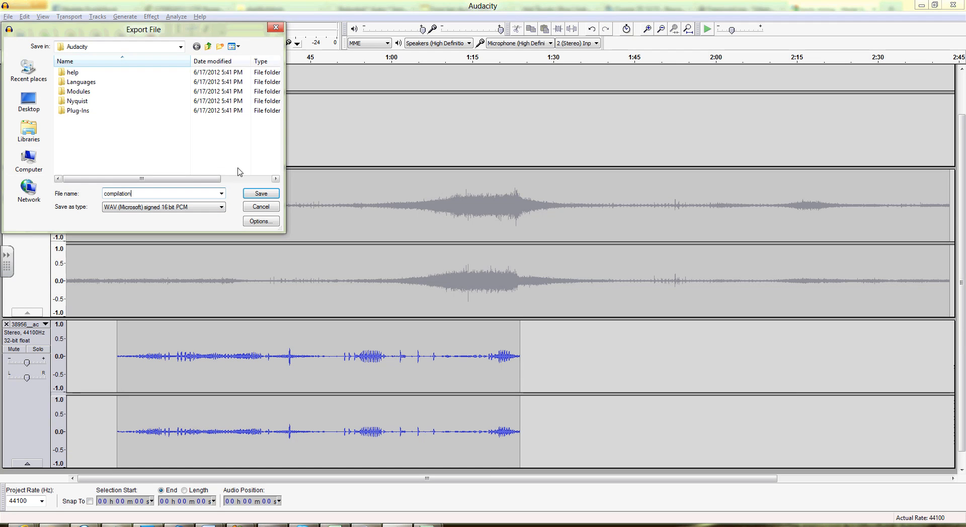
- Choose the sounds folder as the export location, save the file, and accept the mixdown warning
click(180, 49)
click(89, 129)
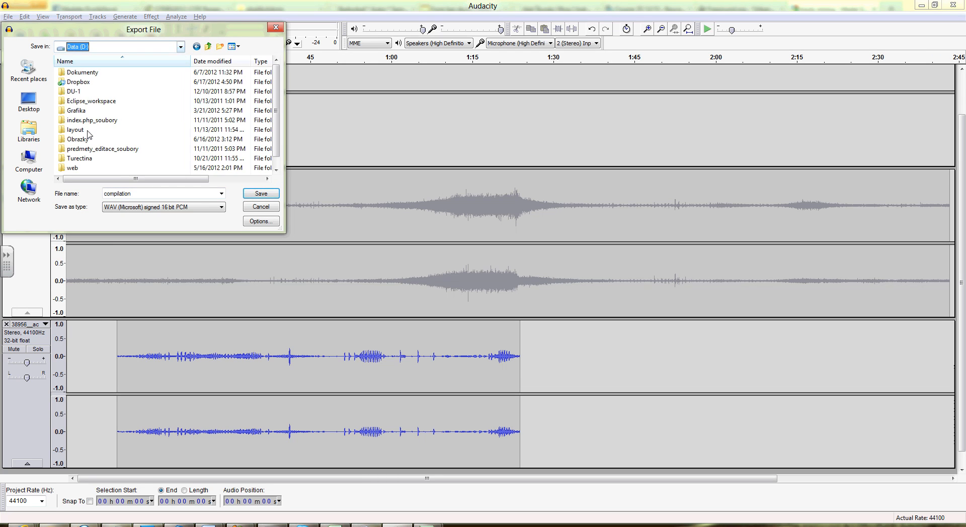
double_click(86, 73)
scroll(83, 128, down, 5)
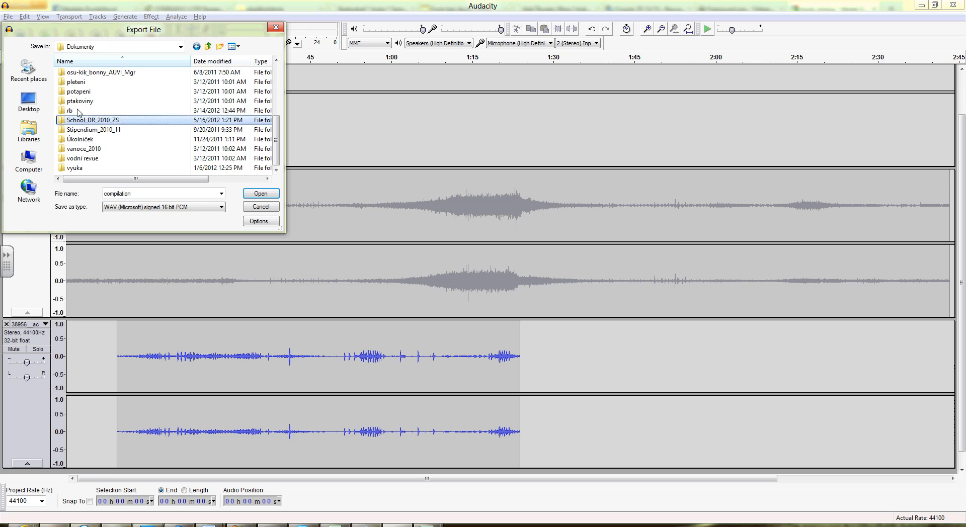
double_click(85, 121)
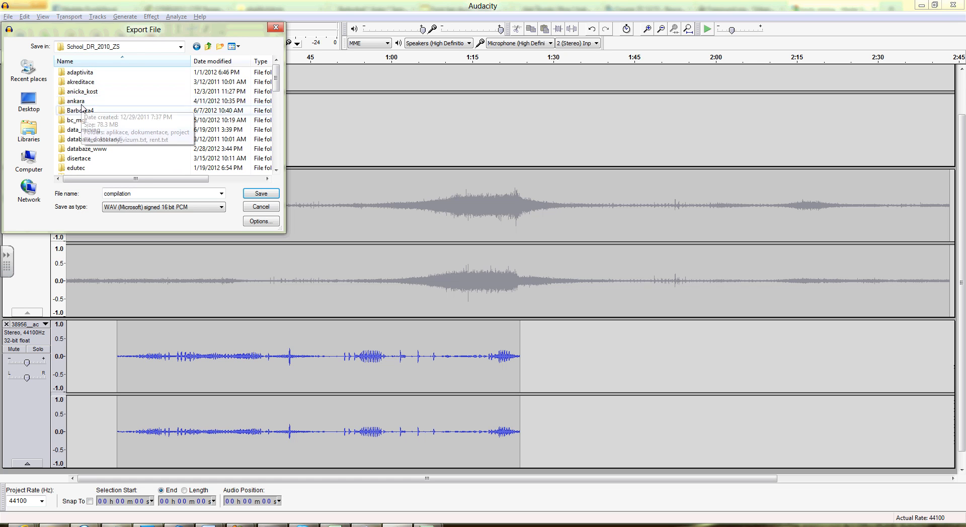
double_click(81, 100)
click(82, 93)
double_click(82, 94)
double_click(77, 83)
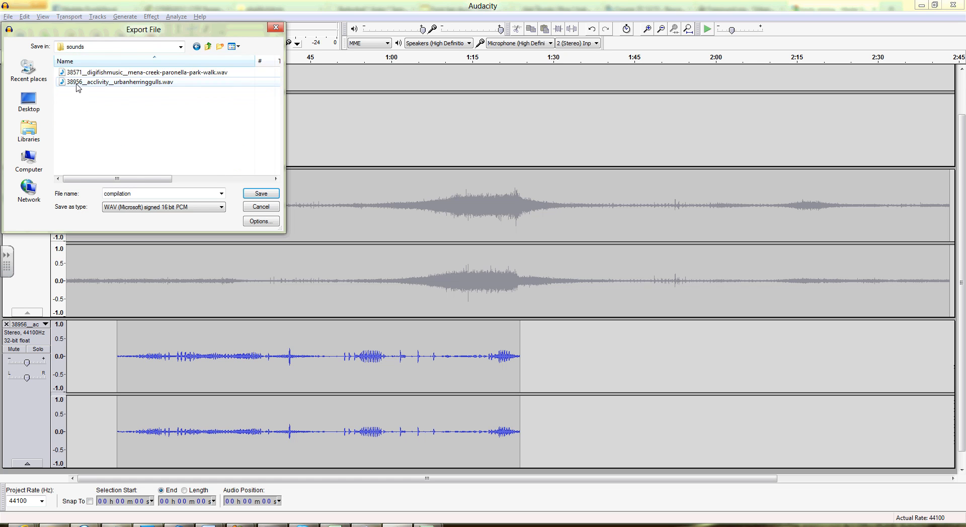
click(260, 195)
click(556, 347)
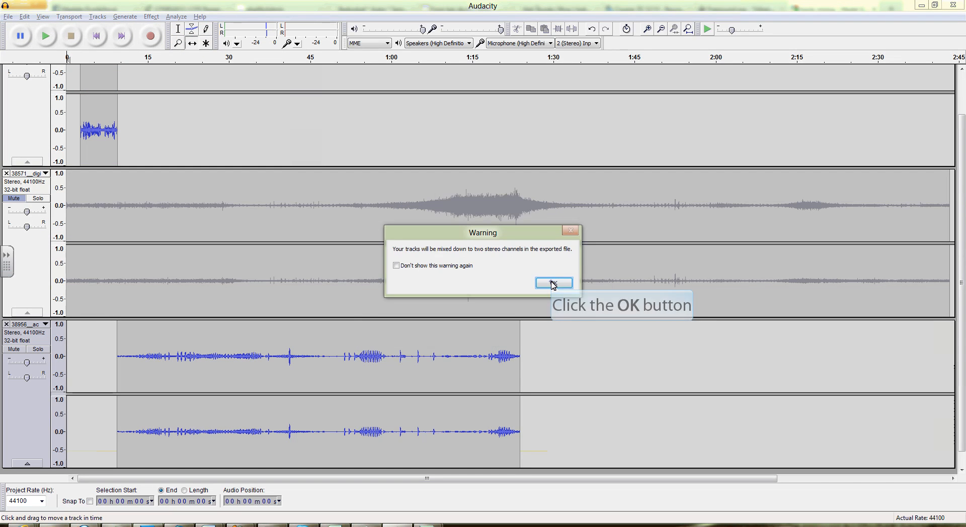
click(553, 283)
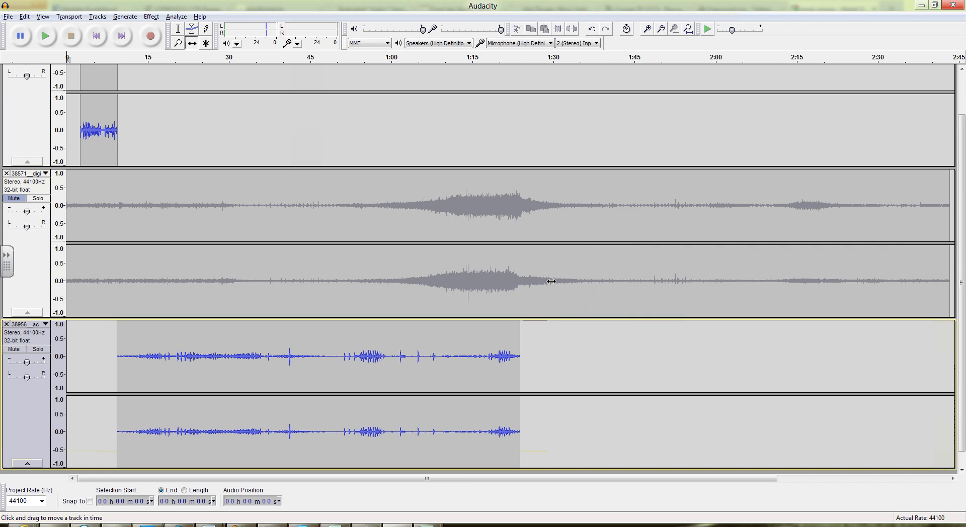